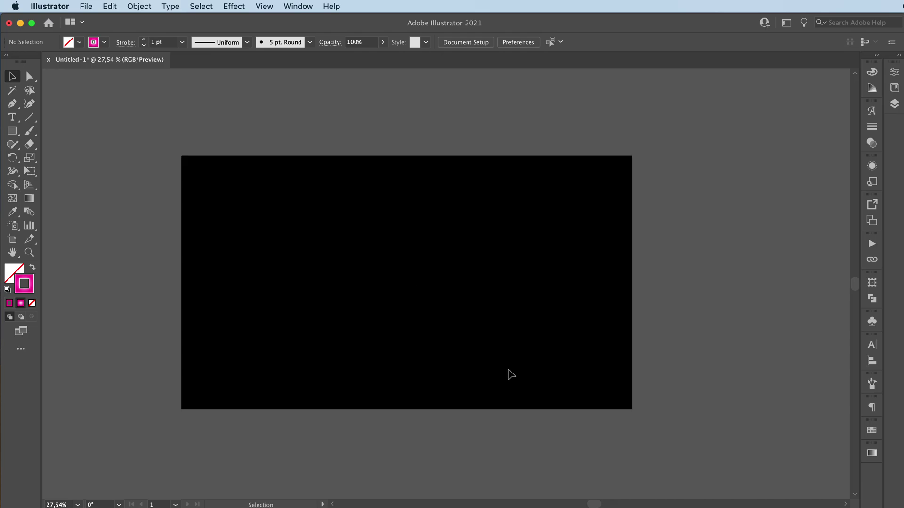
# Set the stroke colour to white (FFFFFF).
pyautogui.click(10, 303)
pyautogui.doubleClick(24, 283)
pyautogui.click(188, 100)
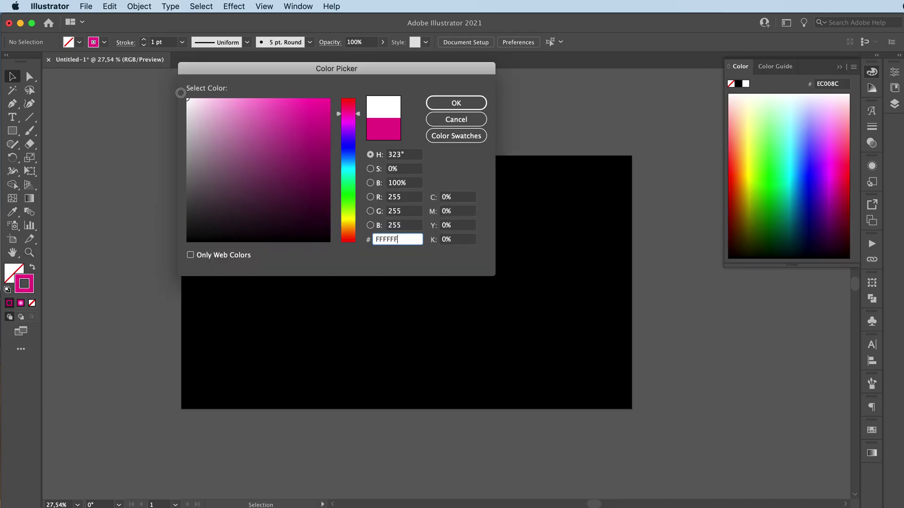
pyautogui.click(453, 104)
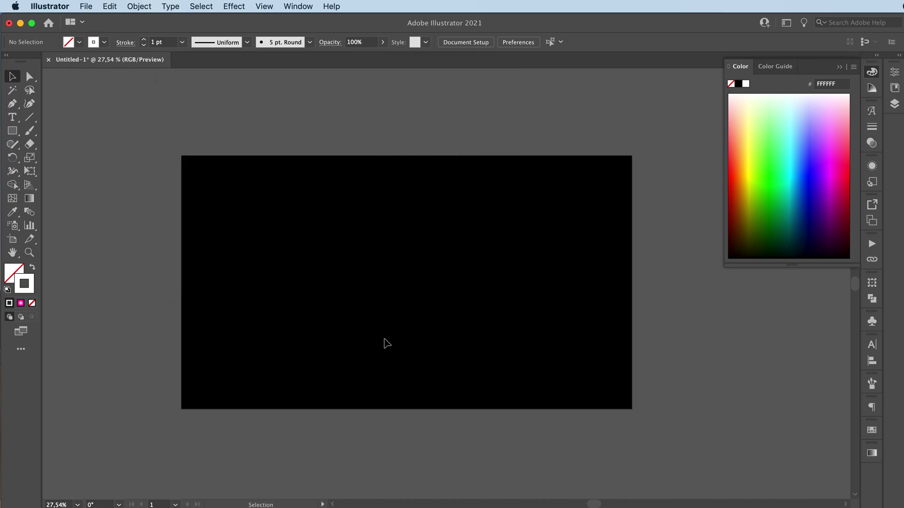
# Draw a circle centred on the artboard with the Ellipse Tool, then deselect it.
pyautogui.click(9, 133)
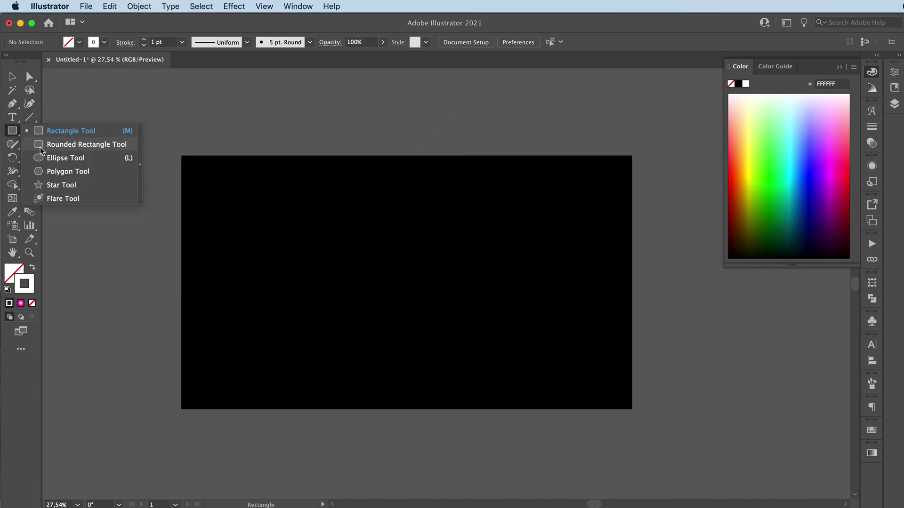
pyautogui.moveTo(6, 130); pyautogui.dragTo(66, 158)
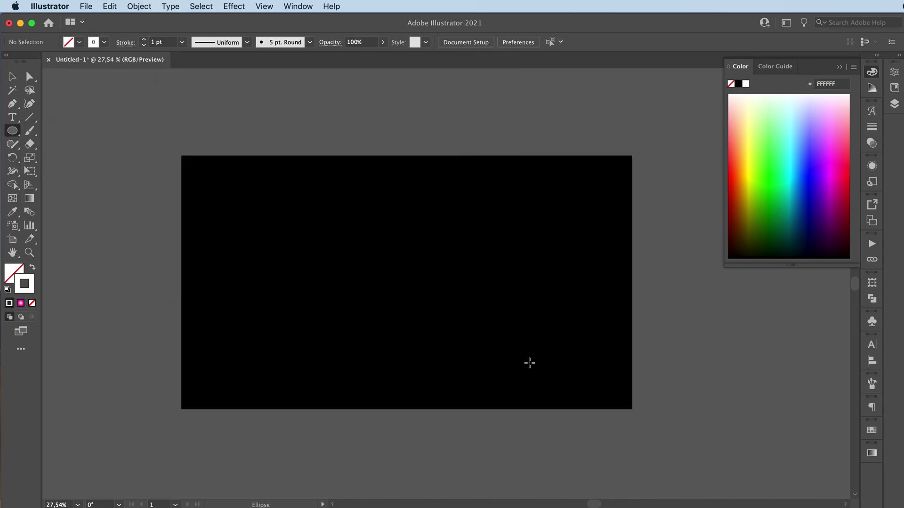
pyautogui.moveTo(449, 338)
pyautogui.mouseDown()
pyautogui.moveTo(272, 176)
pyautogui.moveTo(337, 244)
pyautogui.moveTo(332, 239)
pyautogui.mouseUp()
pyautogui.press('v')
pyautogui.click(261, 234)
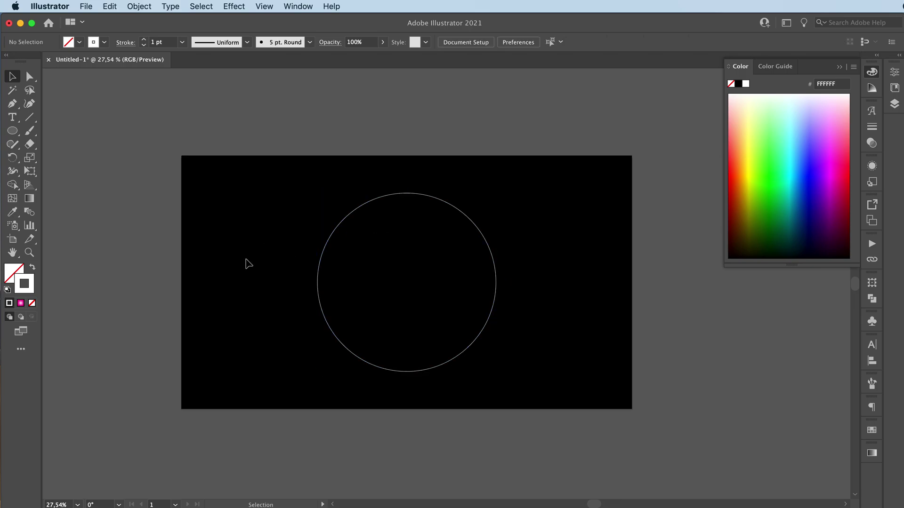
# Open Effect > Distort & Transform > Transform on the selected circle and move the dialog right.
pyautogui.click(326, 240)
pyautogui.click(234, 6)
pyautogui.moveTo(272, 108)
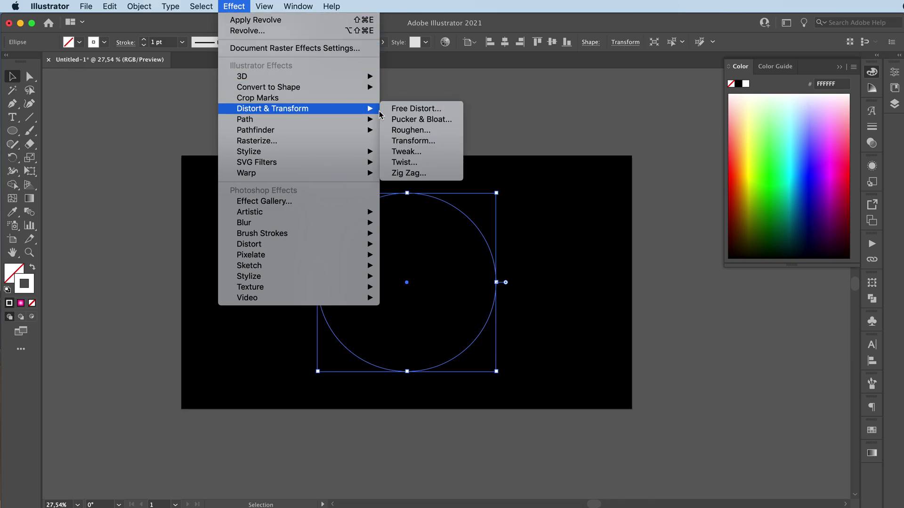
pyautogui.click(414, 140)
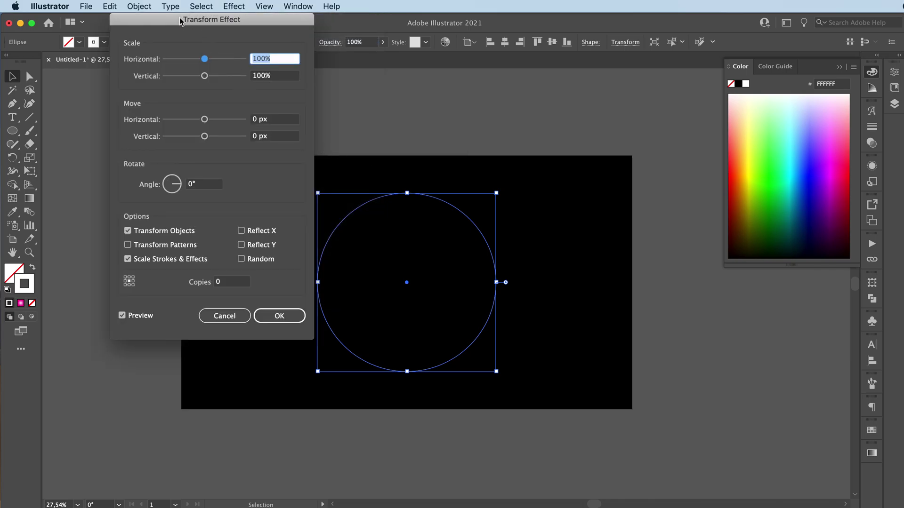
pyautogui.moveTo(190, 21); pyautogui.dragTo(625, 105)
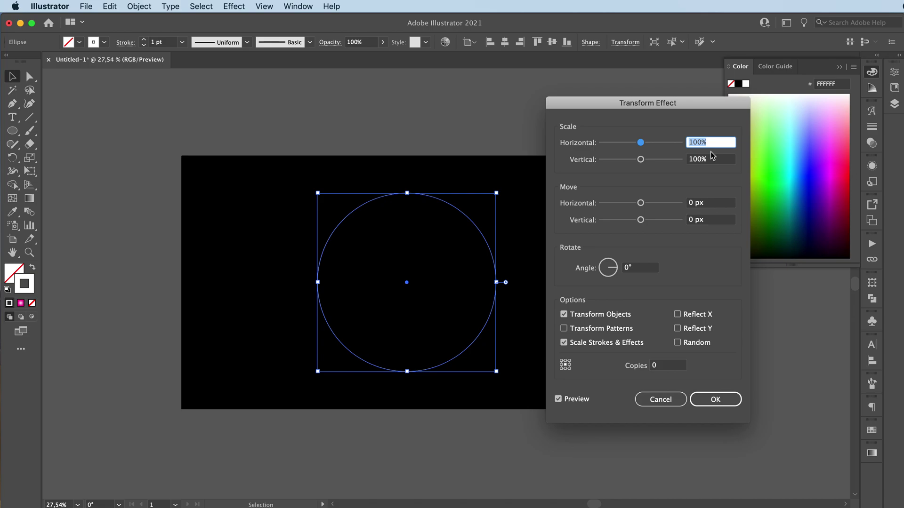
# Bring the Transform effect's horizontal scale to 95%.
pyautogui.hotkey('shift', 'Down')
pyautogui.press('Up')
pyautogui.press('Up')
pyautogui.press('Up')
pyautogui.press('Up')
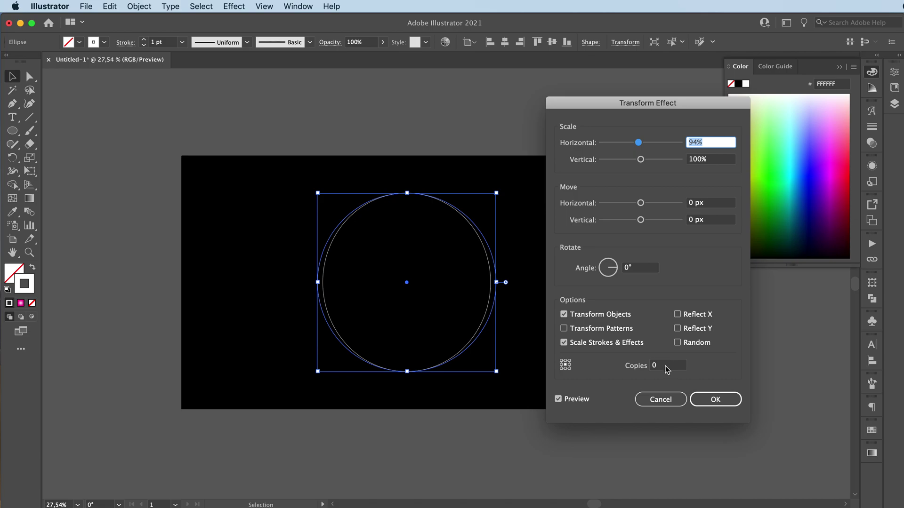
pyautogui.press('Up')
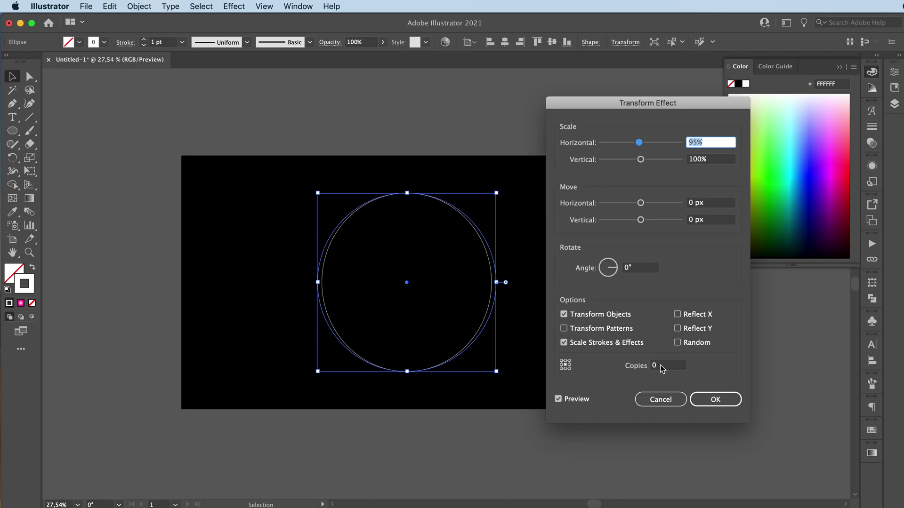
# Raise the number of copies to preview a stack of nested ellipses.
pyautogui.click(661, 366)
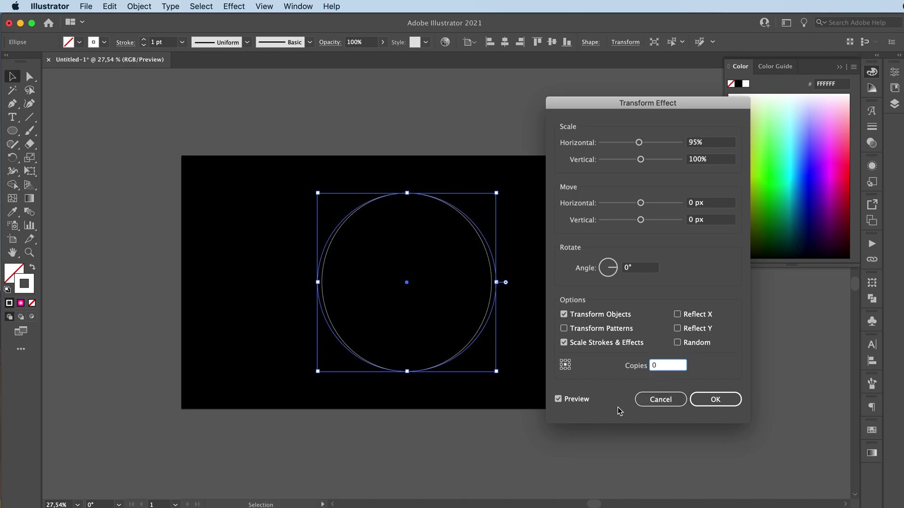
pyautogui.press('Up')
pyautogui.press('Up')
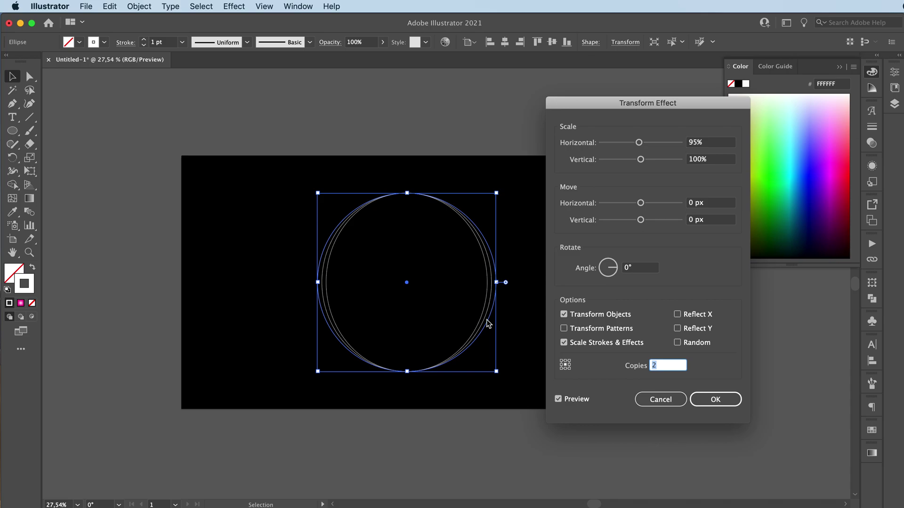
pyautogui.press('Up')
pyautogui.press('Up')
pyautogui.press('Up')
pyautogui.press('Up')
pyautogui.press('Up')
pyautogui.press('Up')
pyautogui.press('Up')
pyautogui.press('Up')
pyautogui.press('Up')
pyautogui.press('Up')
pyautogui.press('Up')
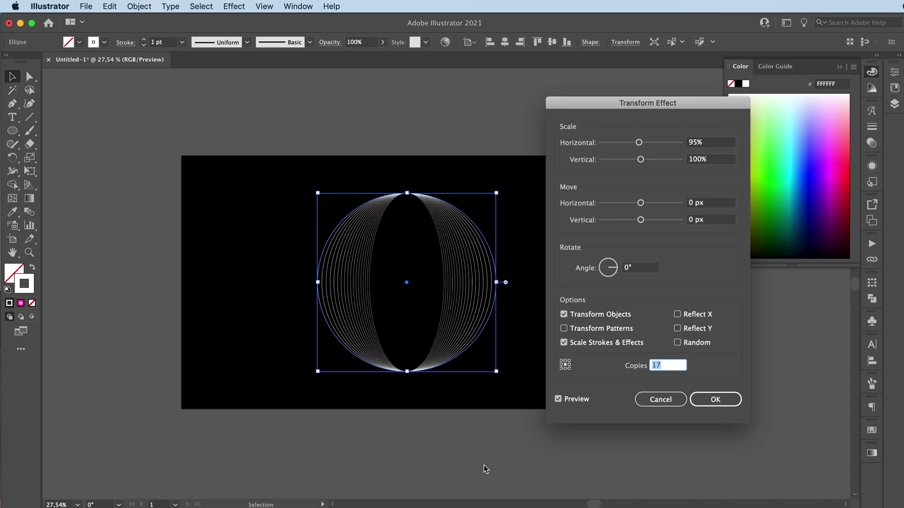
pyautogui.press('Up')
pyautogui.press('Up')
pyautogui.press('Up')
pyautogui.press('Up')
pyautogui.press('Up')
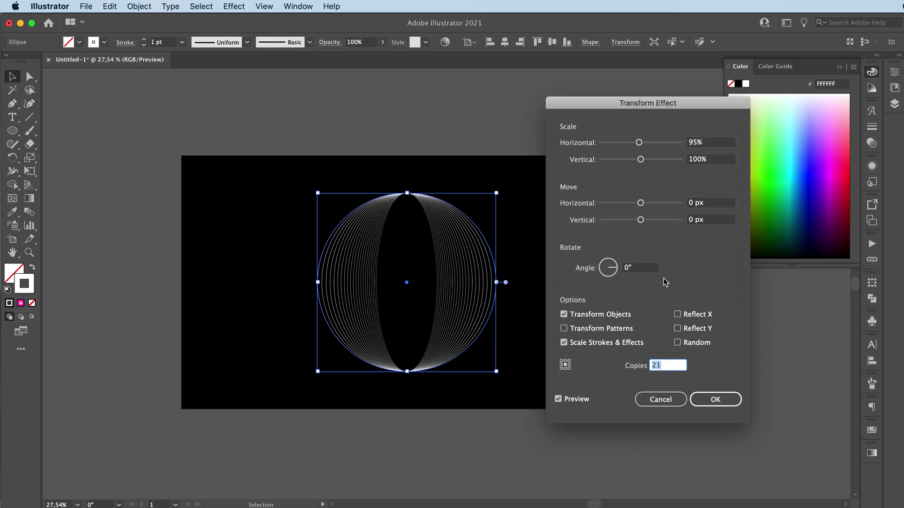
# Rotate each copy by 8° and raise the copy count to 38.
pyautogui.click(628, 270)
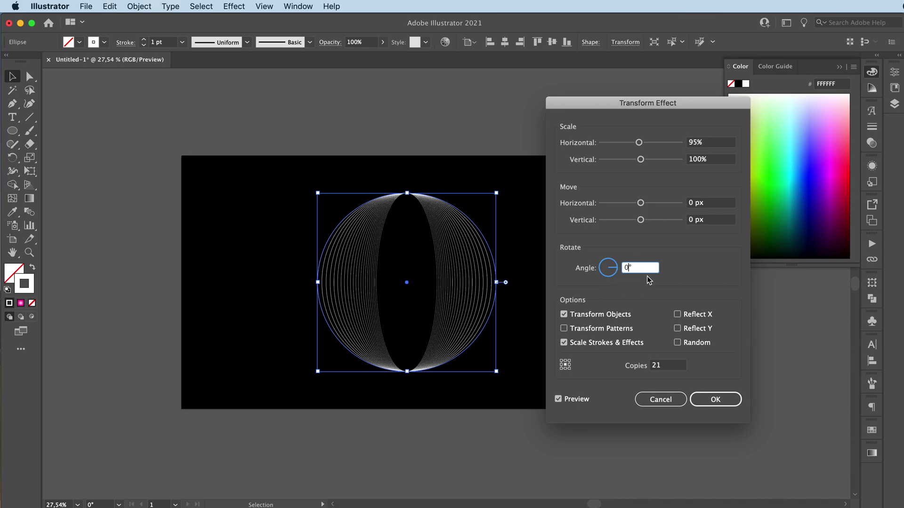
pyautogui.press('Up')
pyautogui.press('Up')
pyautogui.press('Up')
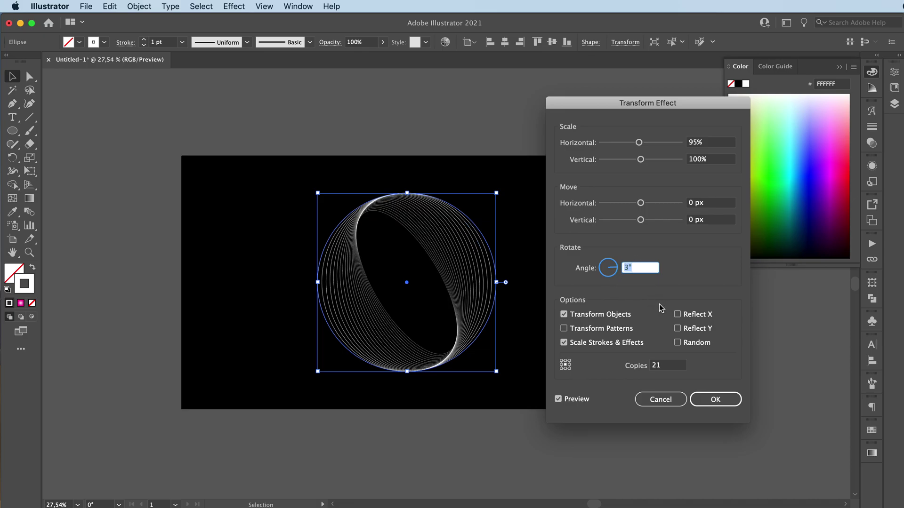
pyautogui.press('Up')
pyautogui.press('Up')
pyautogui.press('Up')
pyautogui.press('Up')
pyautogui.press('Up')
pyautogui.press('Up')
pyautogui.press('Down')
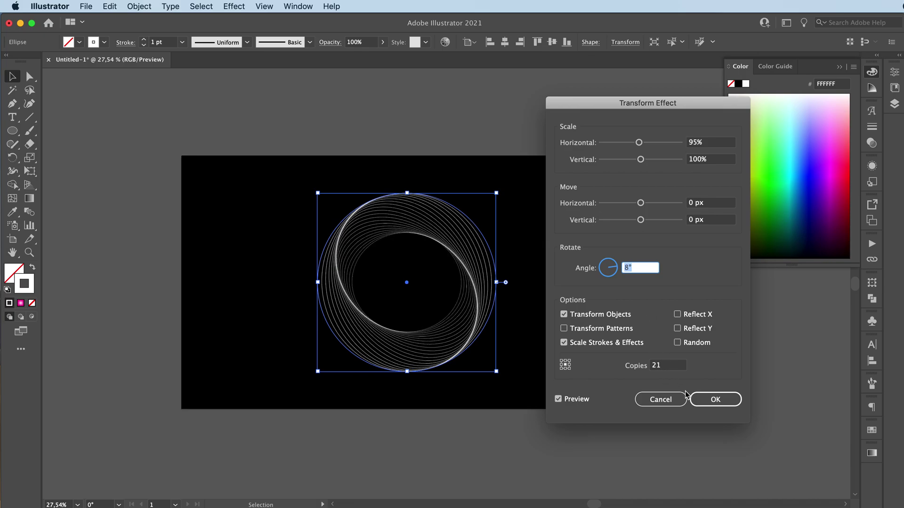
pyautogui.click(668, 365)
pyautogui.press('Up')
pyautogui.press('Up')
pyautogui.press('Up')
pyautogui.press('Up')
pyautogui.press('Up')
pyautogui.press('Up')
pyautogui.press('Up')
pyautogui.press('Up')
pyautogui.press('Up')
pyautogui.press('Up')
pyautogui.press('Up')
pyautogui.press('Up')
pyautogui.press('Up')
# Try other horizontal scale values, then settle on 95%.
pyautogui.click(696, 143)
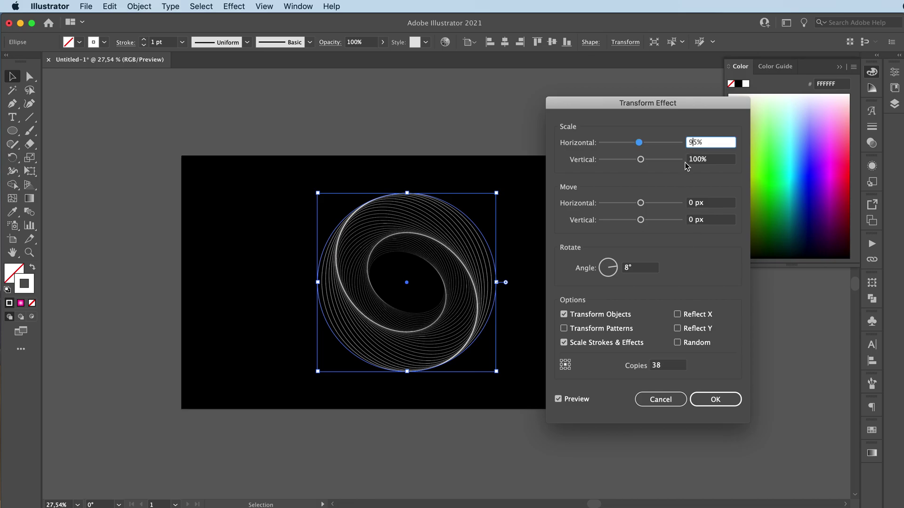
pyautogui.press('Up')
pyautogui.press('Up')
pyautogui.press('Up')
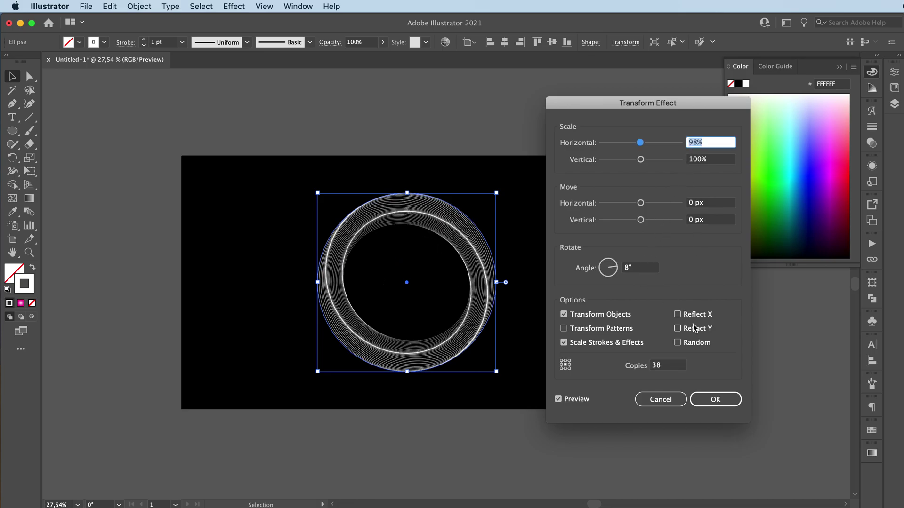
pyautogui.press('Down')
pyautogui.press('Down')
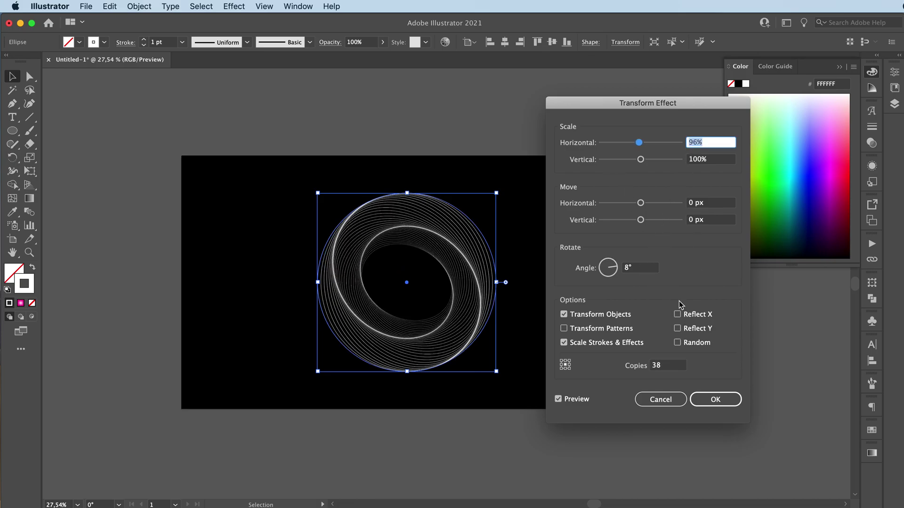
pyautogui.press('Down')
pyautogui.press('Down')
pyautogui.press('Down')
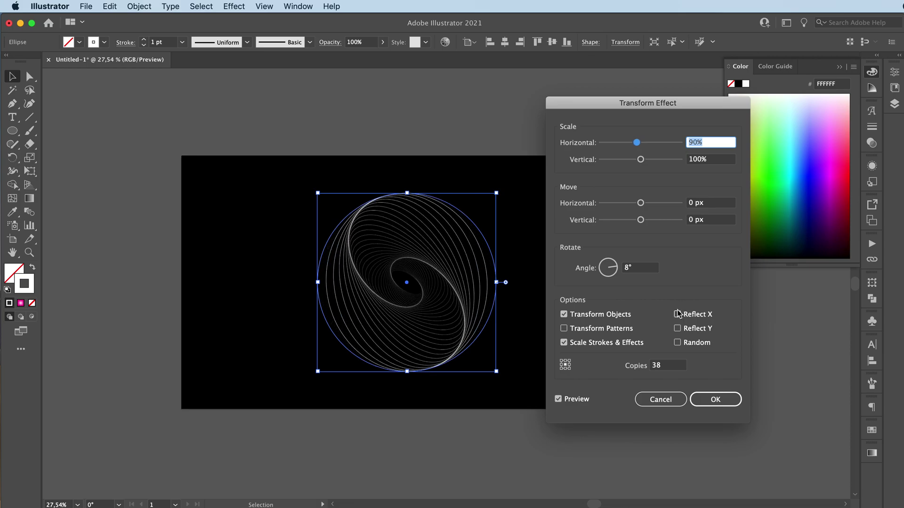
pyautogui.press('Up')
pyautogui.press('Up')
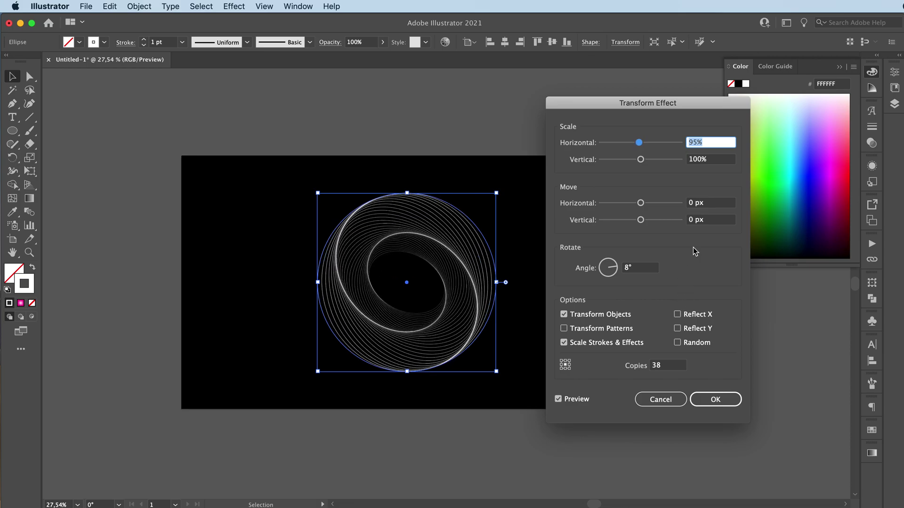
# Try other vertical scale values, then return vertical scale to 100%.
pyautogui.click(702, 160)
pyautogui.press('Up')
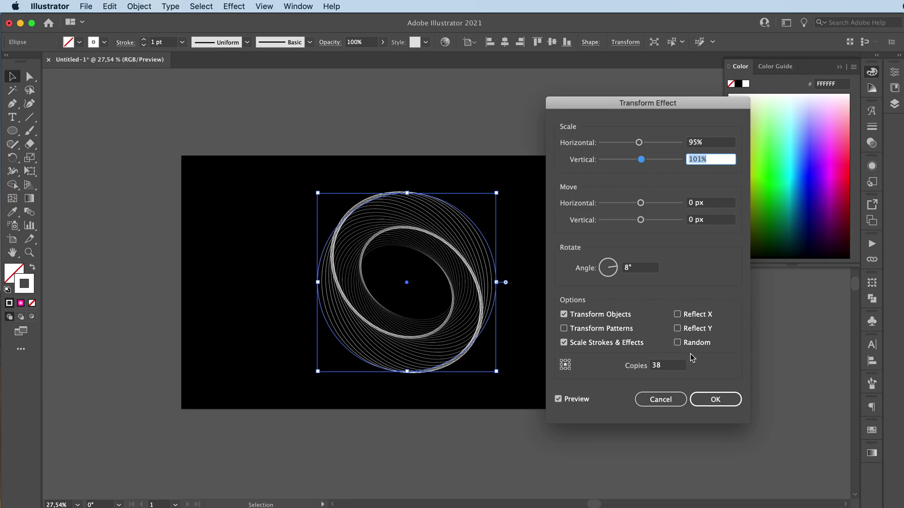
pyautogui.press('Up')
pyautogui.press('Up')
pyautogui.press('Up')
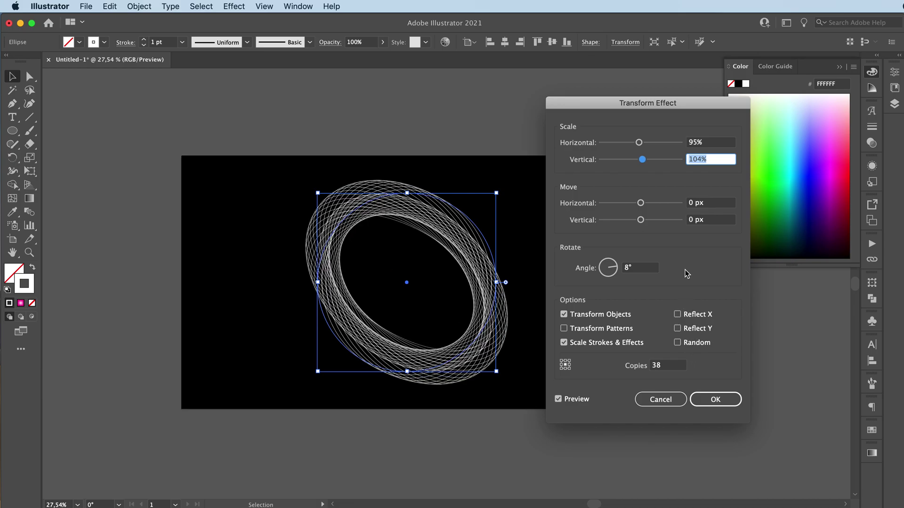
pyautogui.press('Down')
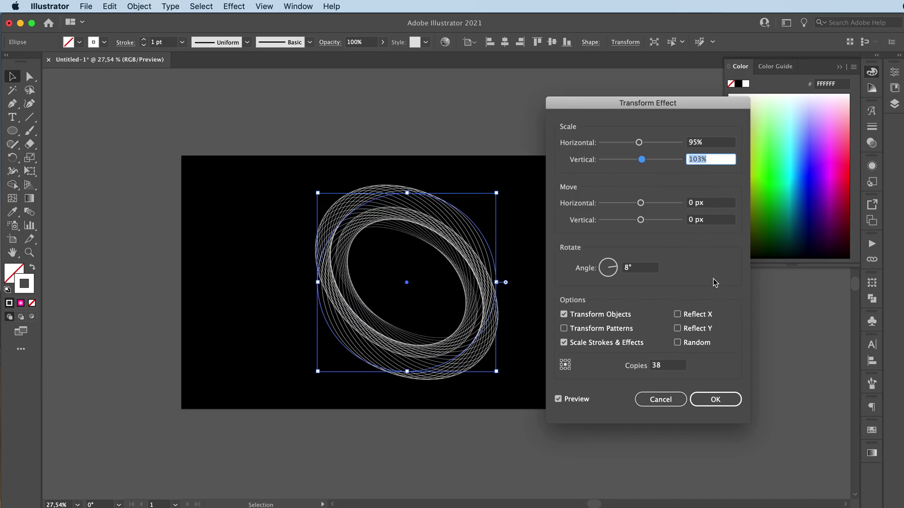
pyautogui.press('Down')
pyautogui.press('Down')
pyautogui.press('Down')
pyautogui.press('Down')
pyautogui.press('Down')
pyautogui.press('Down')
pyautogui.press('Down')
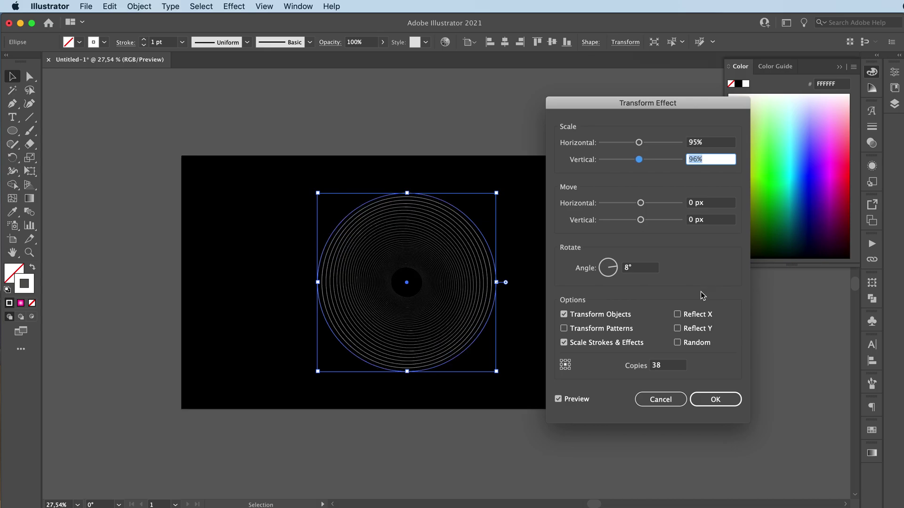
pyautogui.press('Up')
pyautogui.press('Up')
pyautogui.press('Up')
pyautogui.press('Up')
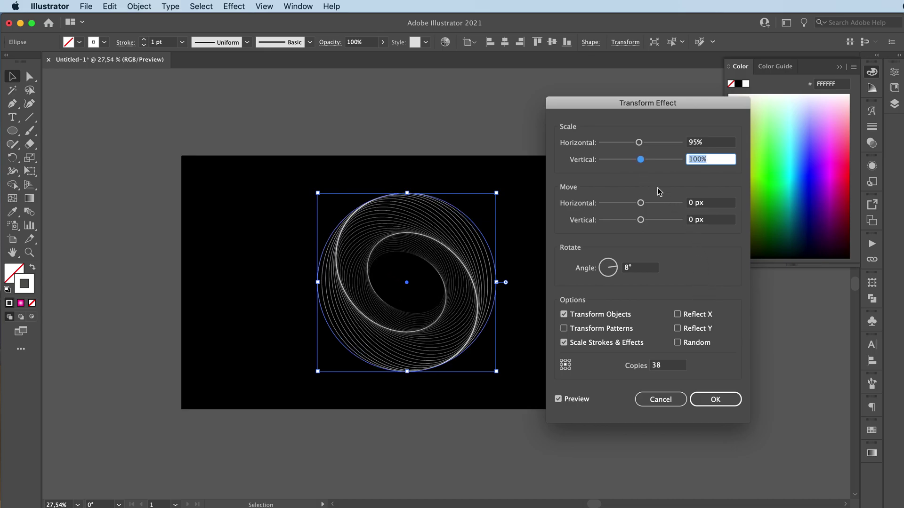
# Shift copies 14 px horizontally and raise the copy count to 110.
pyautogui.click(692, 203)
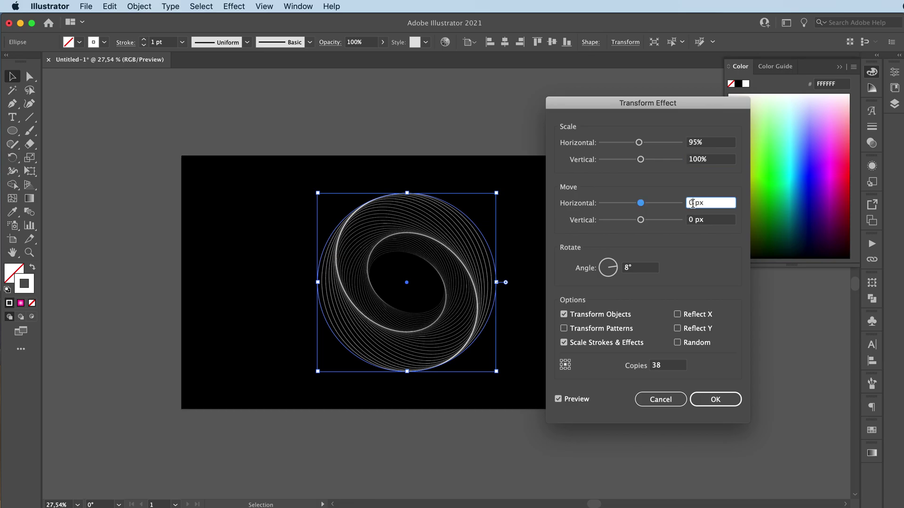
pyautogui.press('Up')
pyautogui.press('Up')
pyautogui.press('Up')
pyautogui.press('Up')
pyautogui.press('Up')
pyautogui.press('Up')
pyautogui.press('Up')
pyautogui.press('Up')
pyautogui.press('Up')
pyautogui.press('Up')
pyautogui.press('Up')
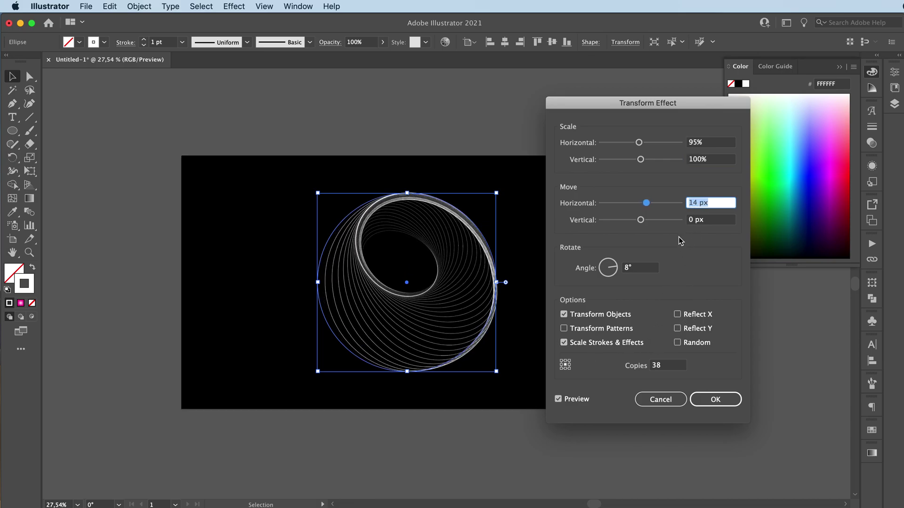
pyautogui.click(659, 367)
pyautogui.hotkey('shift', 'Up')
pyautogui.hotkey('shift', 'Up')
pyautogui.hotkey('shift', 'Up')
pyautogui.hotkey('shift', 'Up')
pyautogui.hotkey('shift', 'Up')
pyautogui.hotkey('shift', 'Up')
pyautogui.hotkey('shift', 'Up')
pyautogui.hotkey('shift', 'Up')
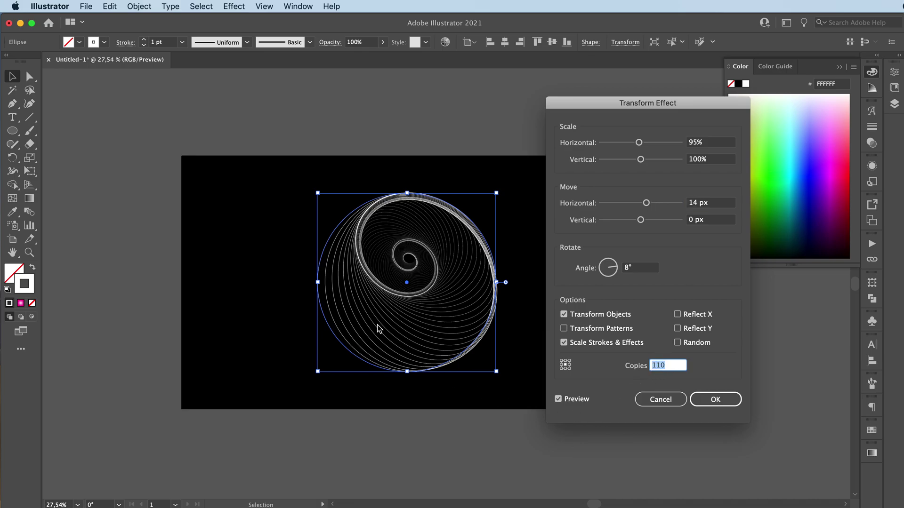
# Try a 50 px upward offset, then reset the horizontal offset to 0 px.
pyautogui.click(706, 222)
pyautogui.hotkey('shift', 'Down')
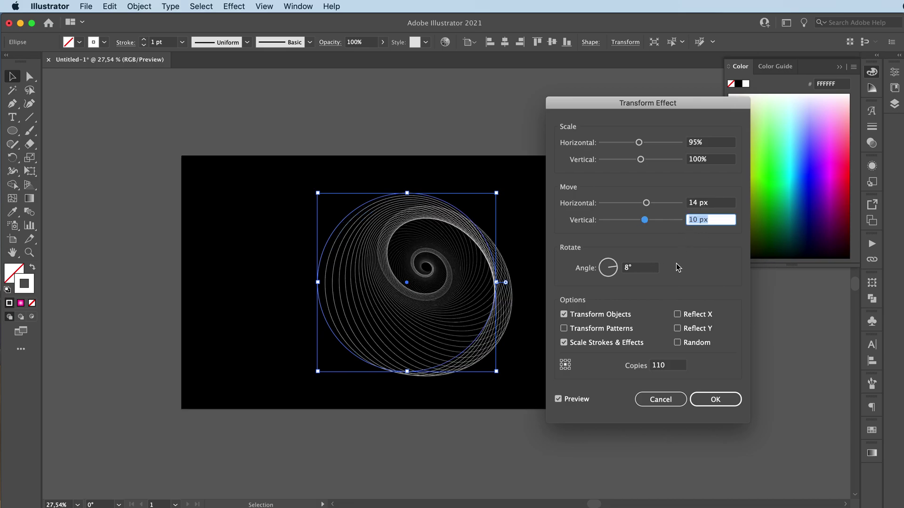
pyautogui.hotkey('shift', 'Down')
pyautogui.hotkey('shift', 'Down')
pyautogui.hotkey('shift', 'Down')
pyautogui.hotkey('shift', 'Down')
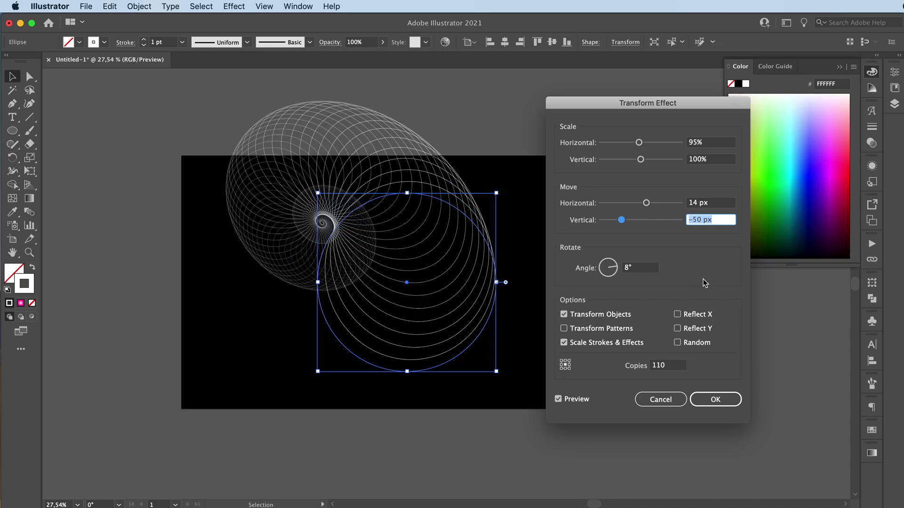
pyautogui.write('0')
pyautogui.doubleClick(695, 205)
pyautogui.write('0')
pyautogui.click(728, 159)
pyautogui.click(718, 144)
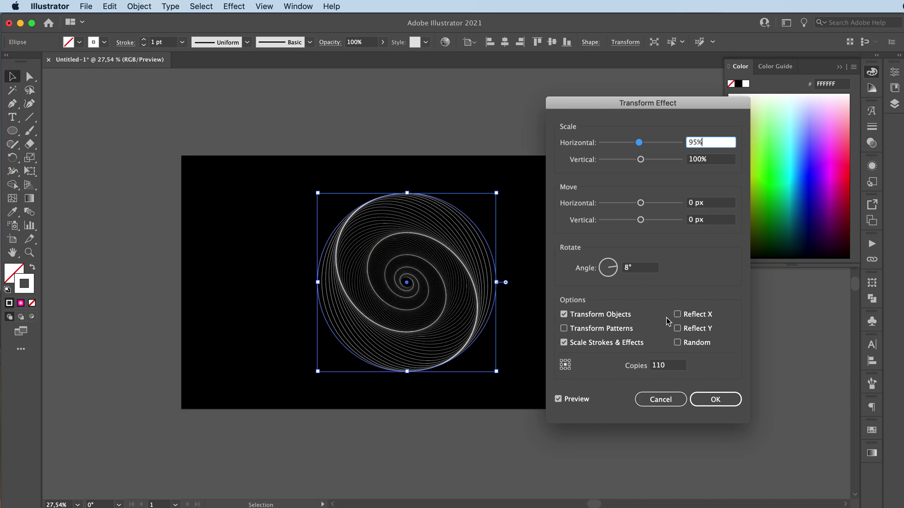
# Cut copies to 90, lower the angle to 6°, and set horizontal scale to 93%.
pyautogui.click(678, 371)
pyautogui.hotkey('shift', 'Down')
pyautogui.hotkey('shift', 'Down')
pyautogui.hotkey('shift', 'Down')
pyautogui.hotkey('shift', 'Down')
pyautogui.hotkey('shift', 'Down')
pyautogui.hotkey('shift', 'Down')
pyautogui.click(638, 269)
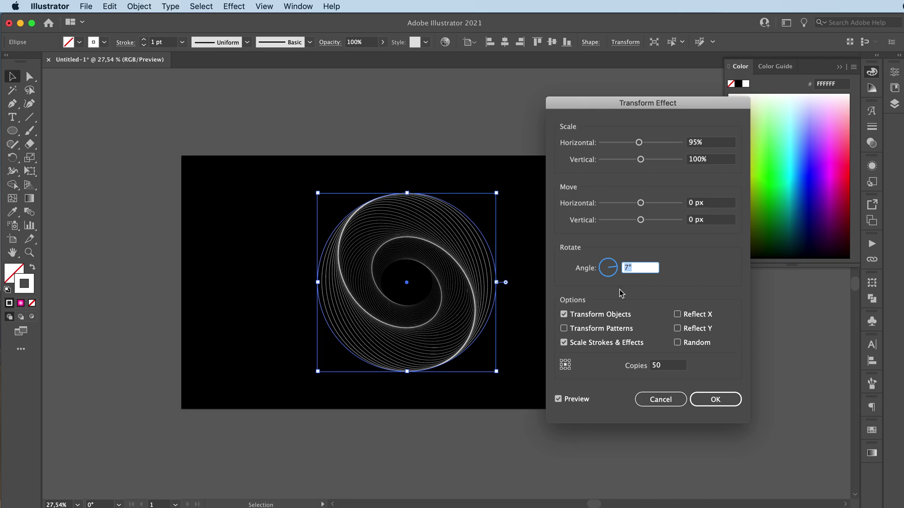
pyautogui.press('Down')
pyautogui.press('Down')
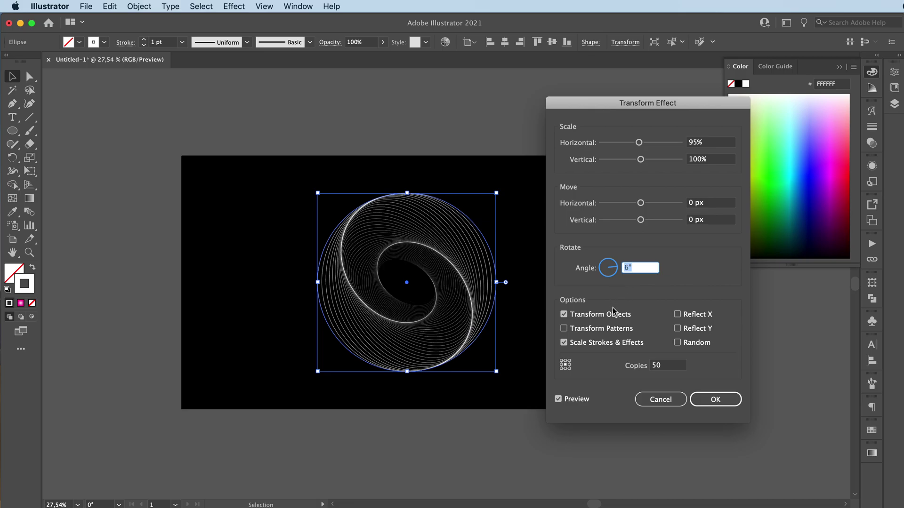
pyautogui.click(702, 142)
pyautogui.press('Down')
pyautogui.press('Down')
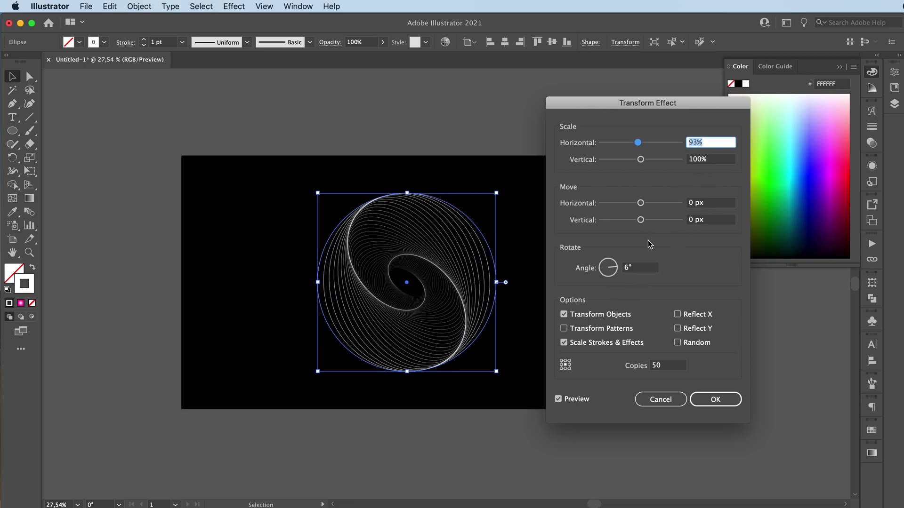
# Set the angle to 7° and copies to 30, apply the effect, and deselect.
pyautogui.click(628, 269)
pyautogui.press('Down')
pyautogui.press('Up')
pyautogui.press('Up')
pyautogui.click(666, 366)
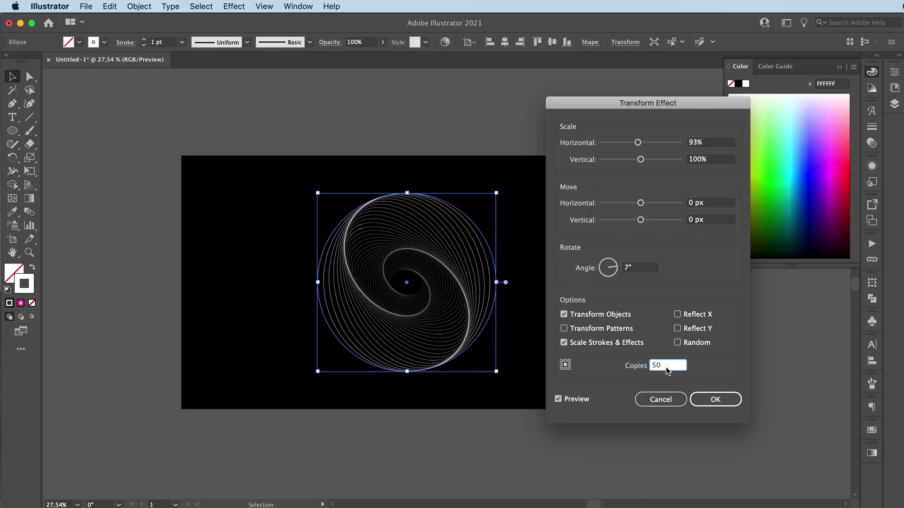
pyautogui.hotkey('shift', 'Down')
pyautogui.hotkey('shift', 'Down')
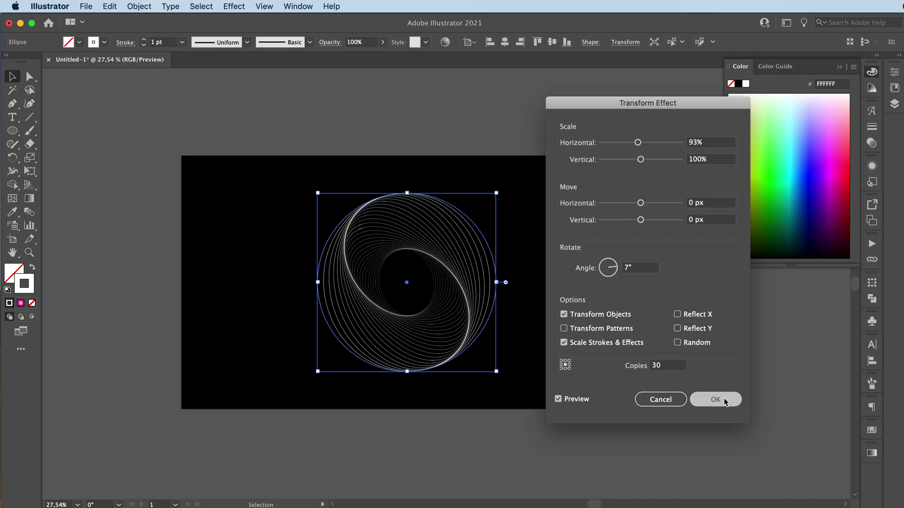
pyautogui.click(724, 399)
pyautogui.click(646, 458)
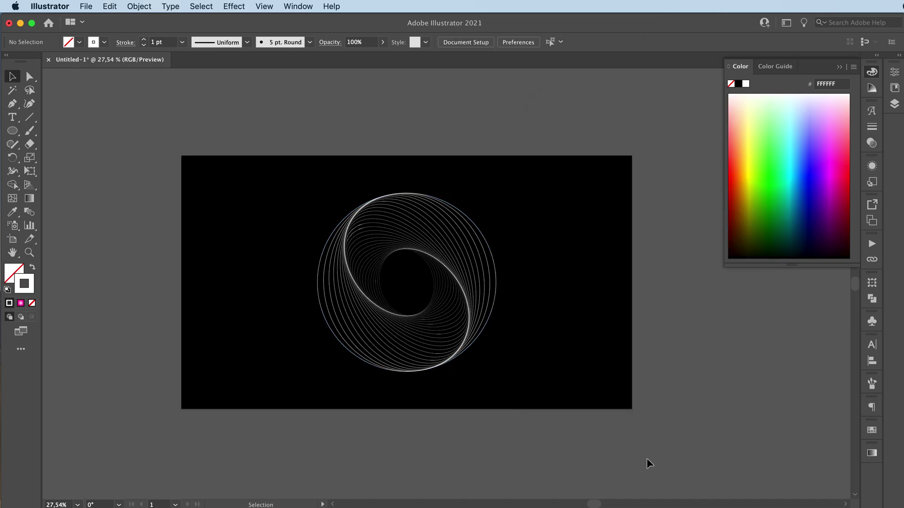